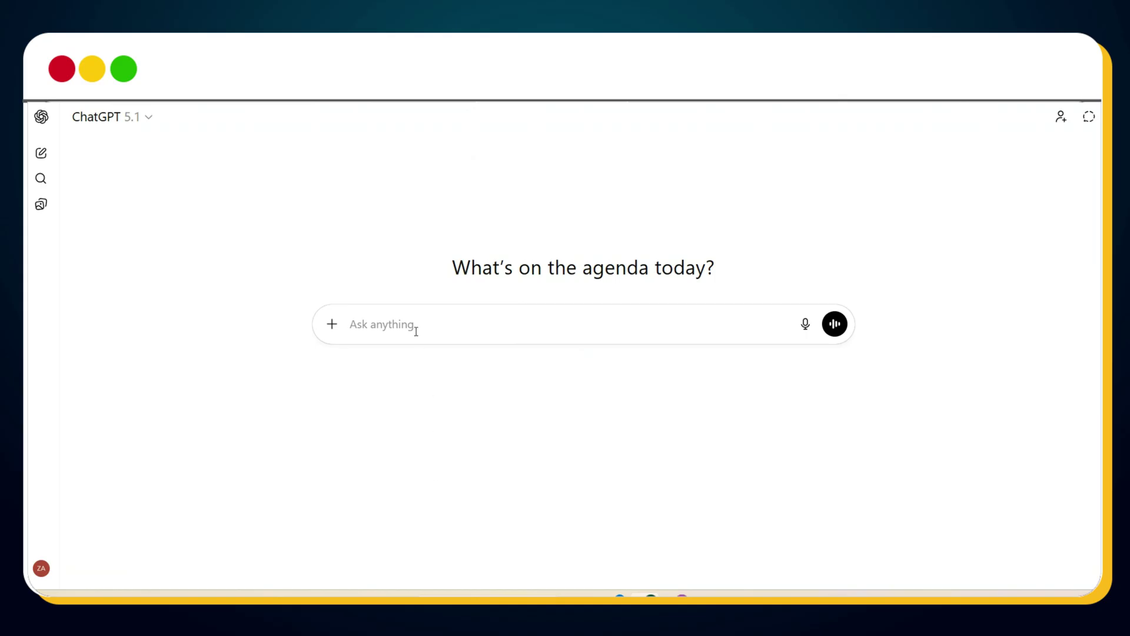
- Ask ChatGPT for a 60-second English documentary script on 'History of Taj Mahal'
type("I want to create a documentary video on ")
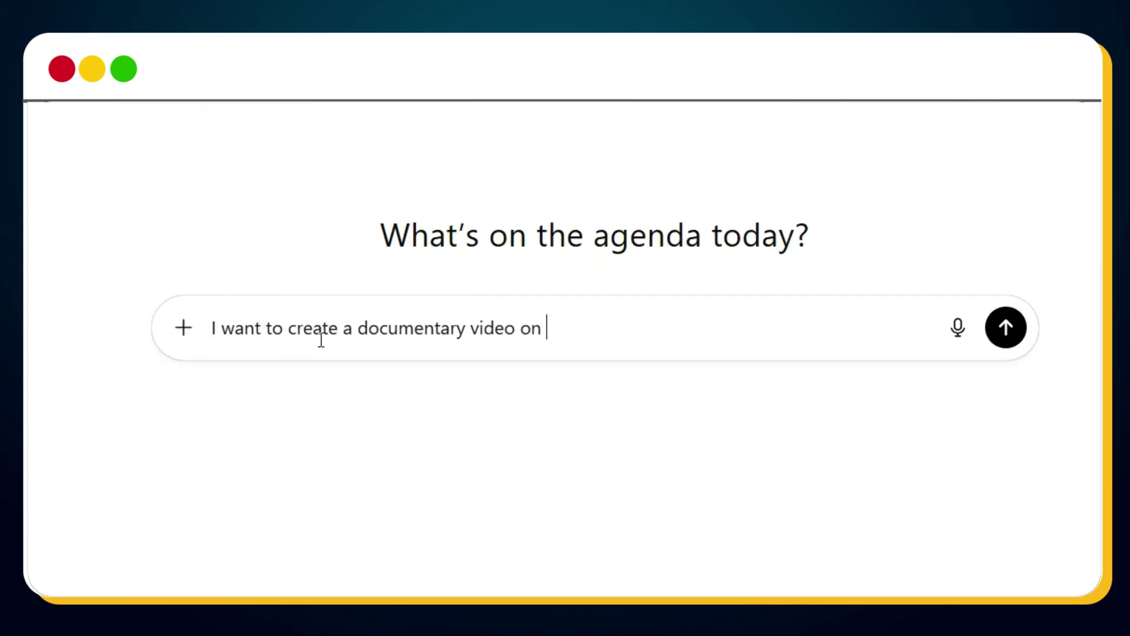
type("topic - \"History of Taj ")
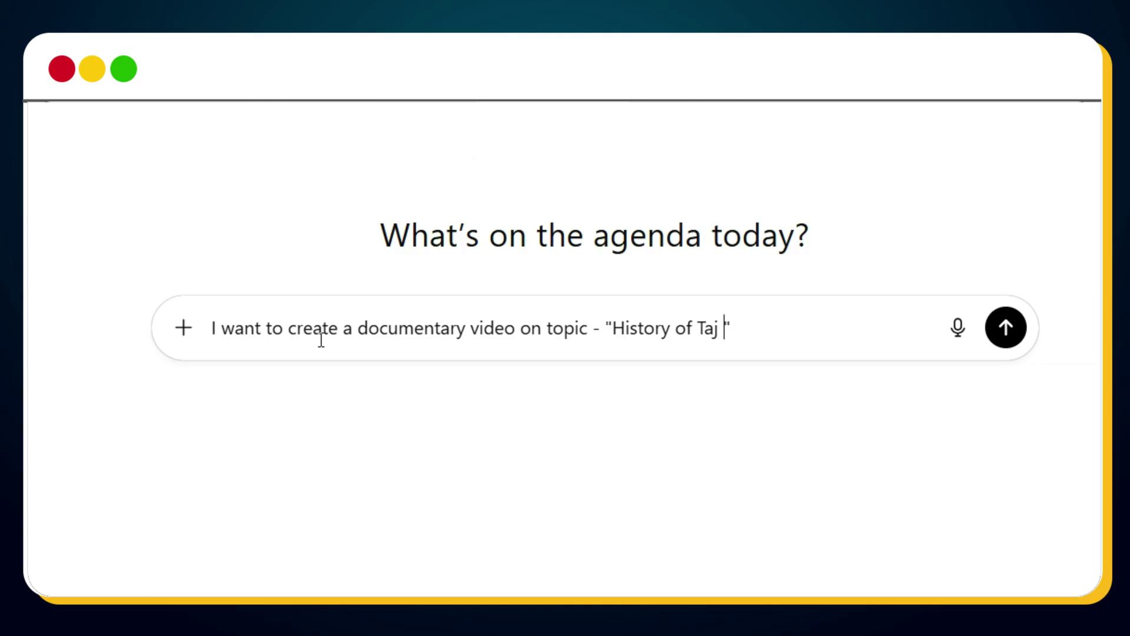
type("Mahal\" in english in not")
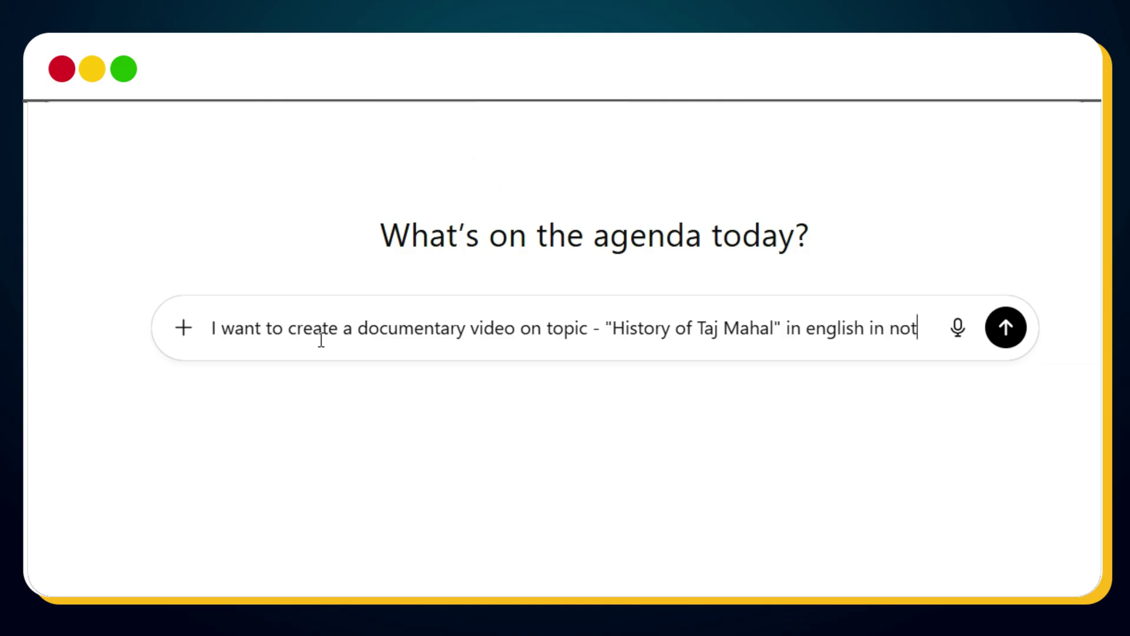
type(" more than 60 seconds. Pkea")
key("BackSpace")
key("BackSpace")
key("BackSpace")
type("lease provi")
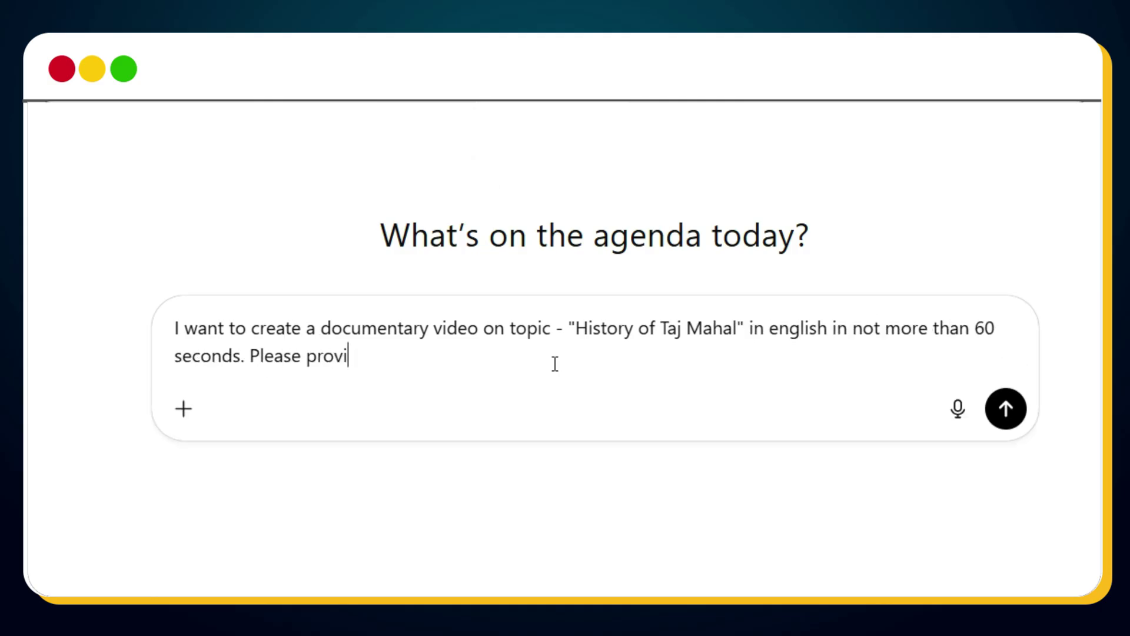
type("de me script for the same")
key("Return")
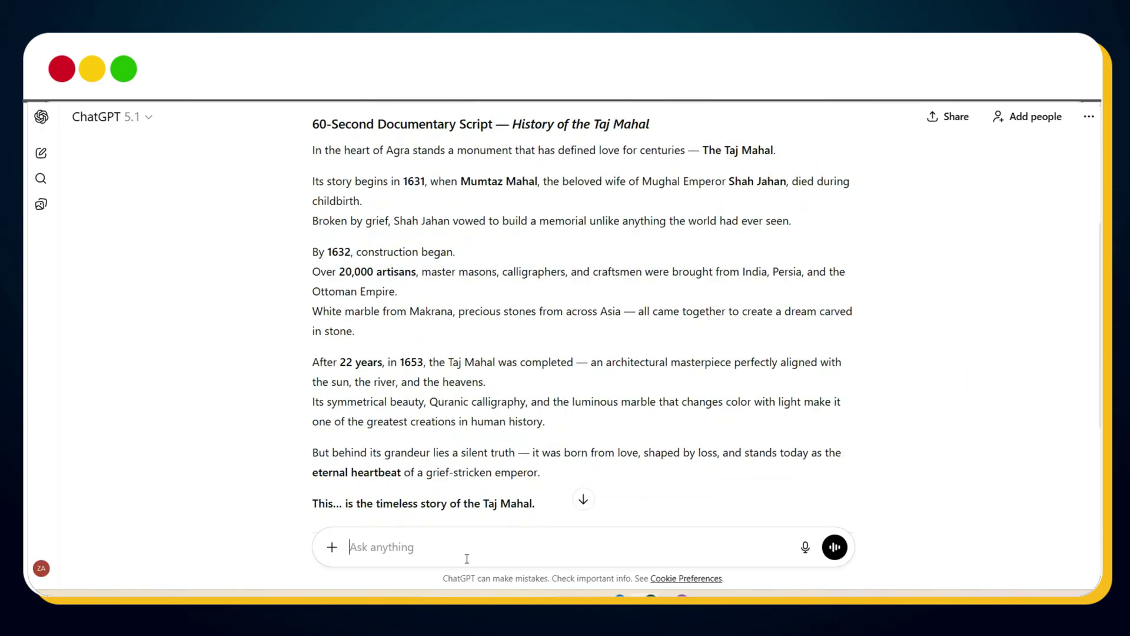
- Have ChatGPT split the script into scenes with realistic 3D text-to-video prompts, then select Scene 1's prompt
left_click(469, 557)
type("No")
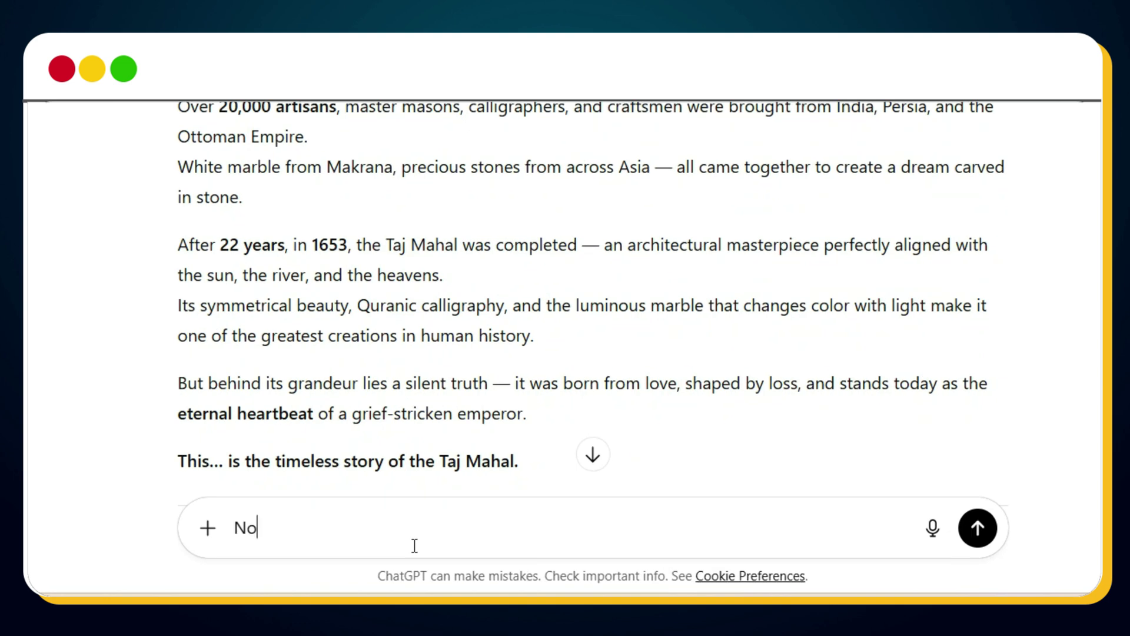
type("w convert the above script into scenes. For each scene, c")
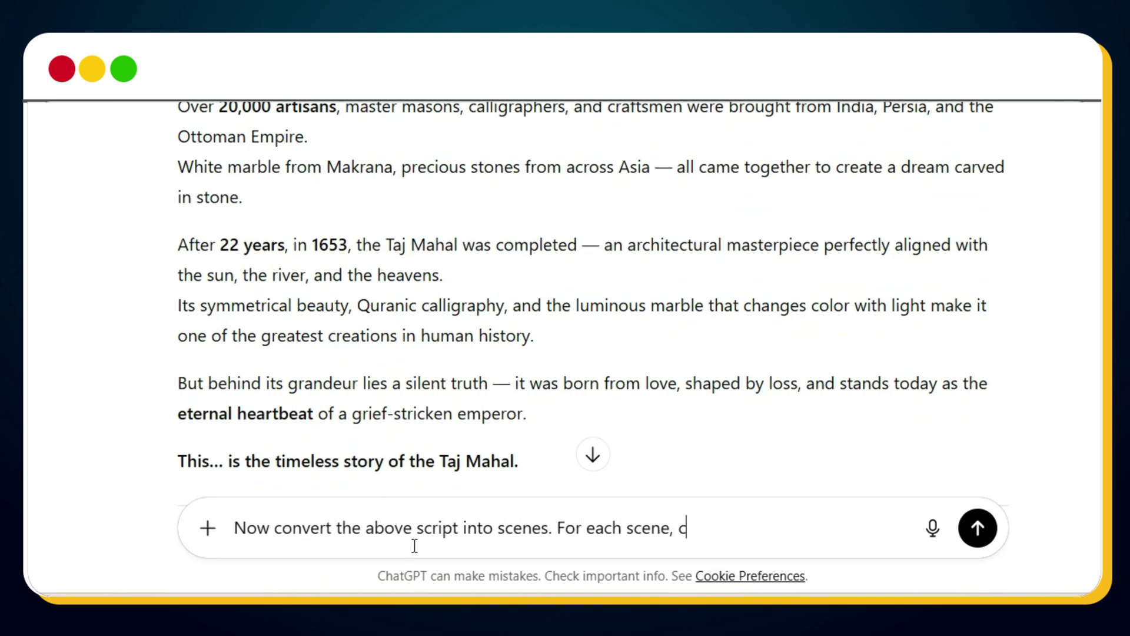
type("reate a realistic 3D text to video prompt. Only add miniatur")
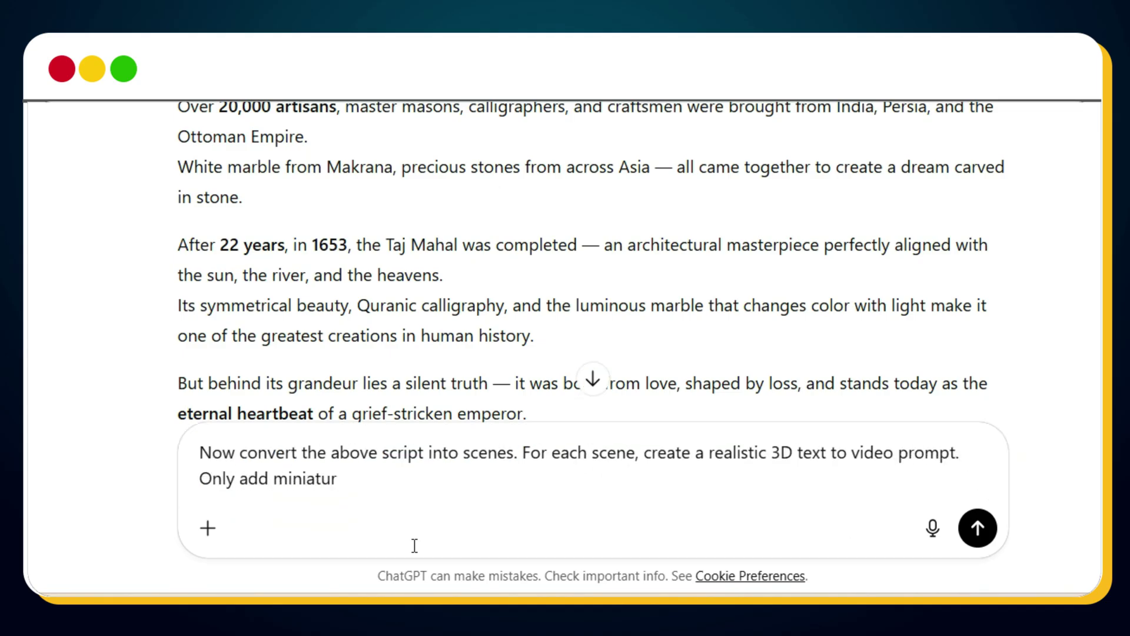
type("e landscape growth ani")
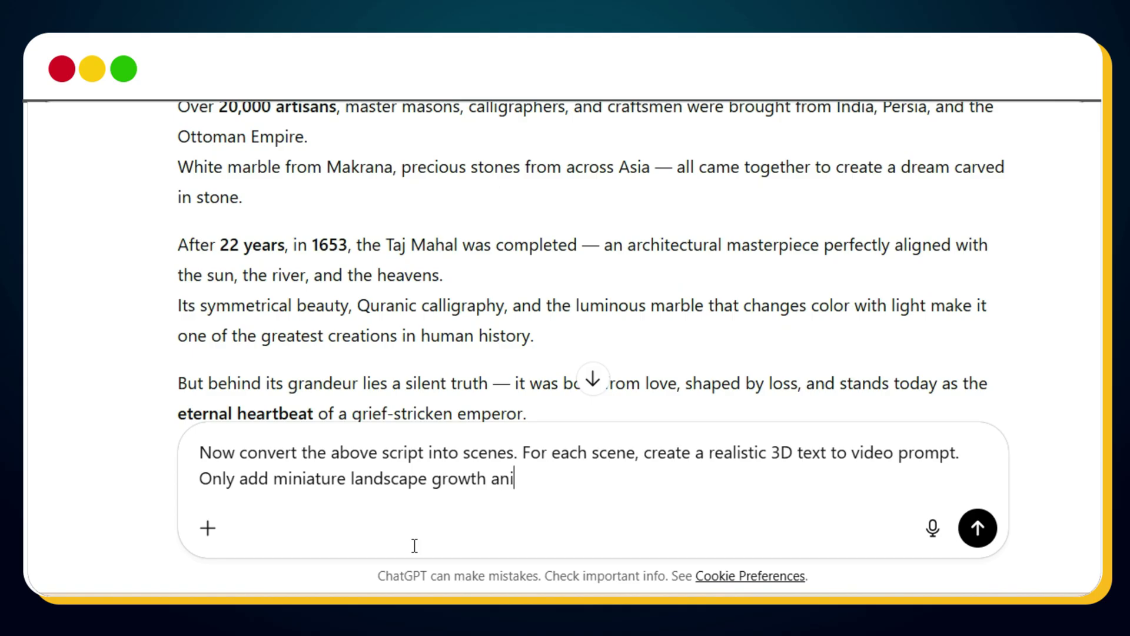
type("mation if the scene naturally requires location bui")
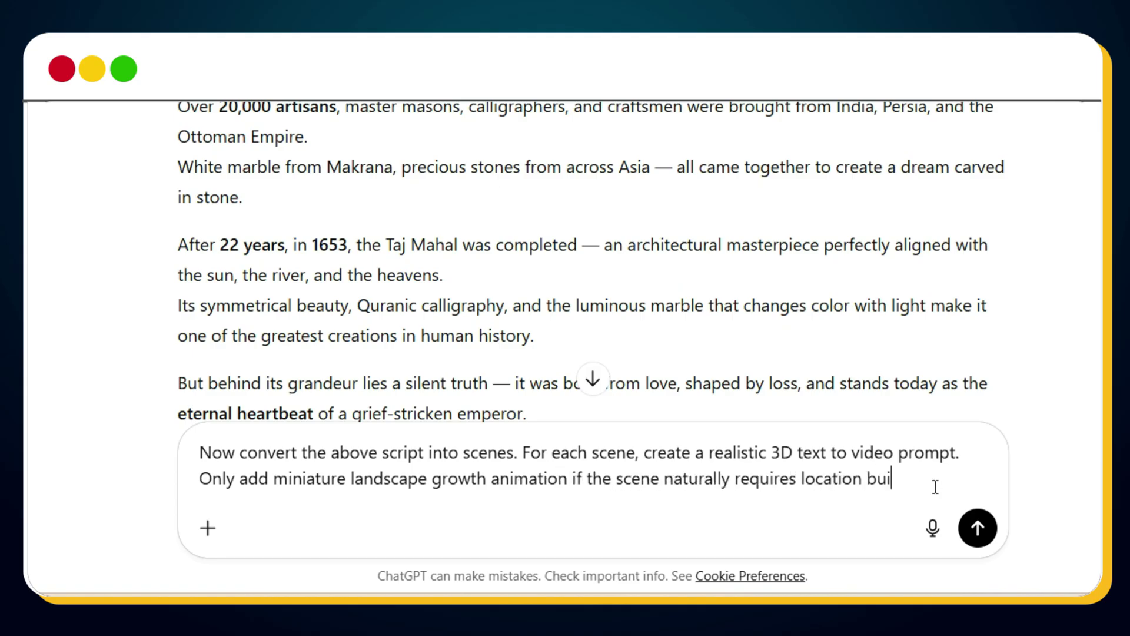
type("ldup; otherwise use normal 3D cinematic visualization")
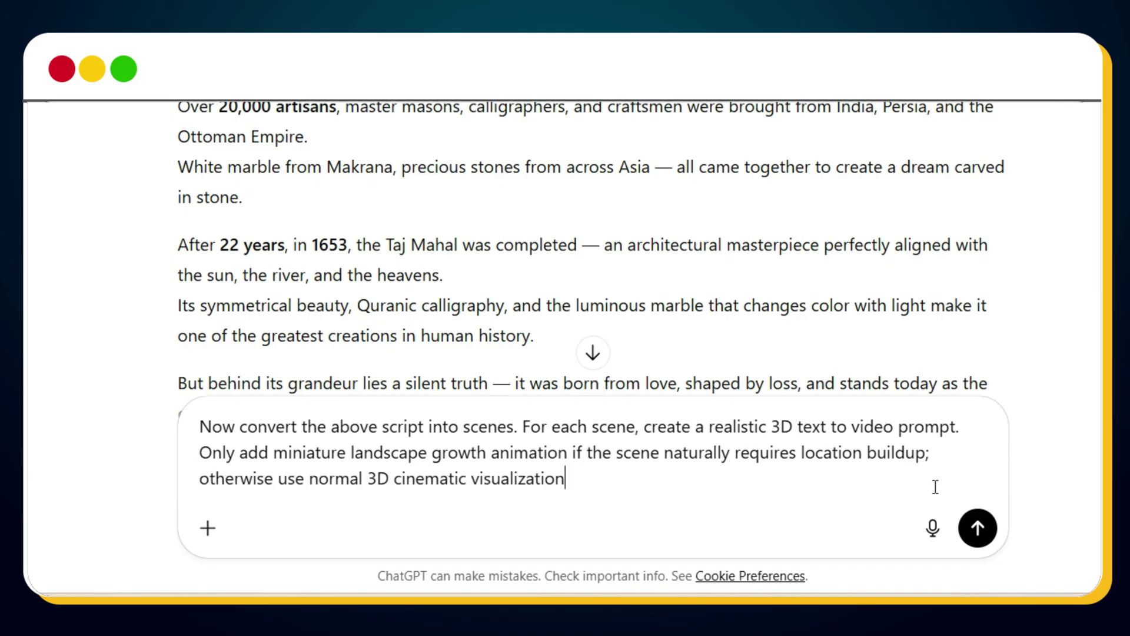
key("Return")
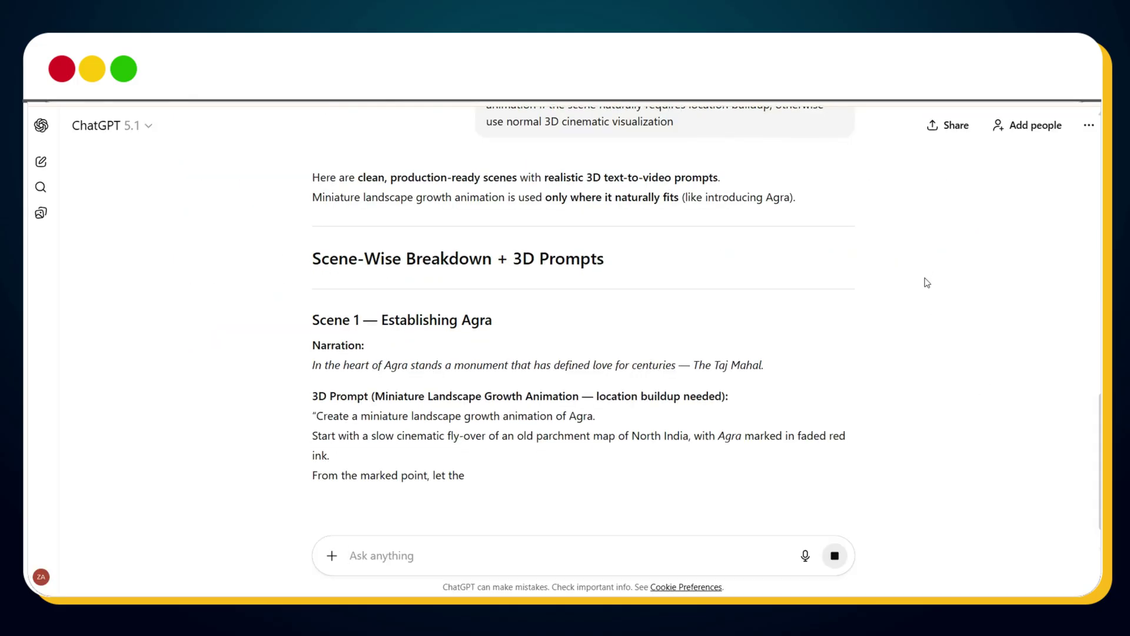
scroll(926, 287, "down", 2)
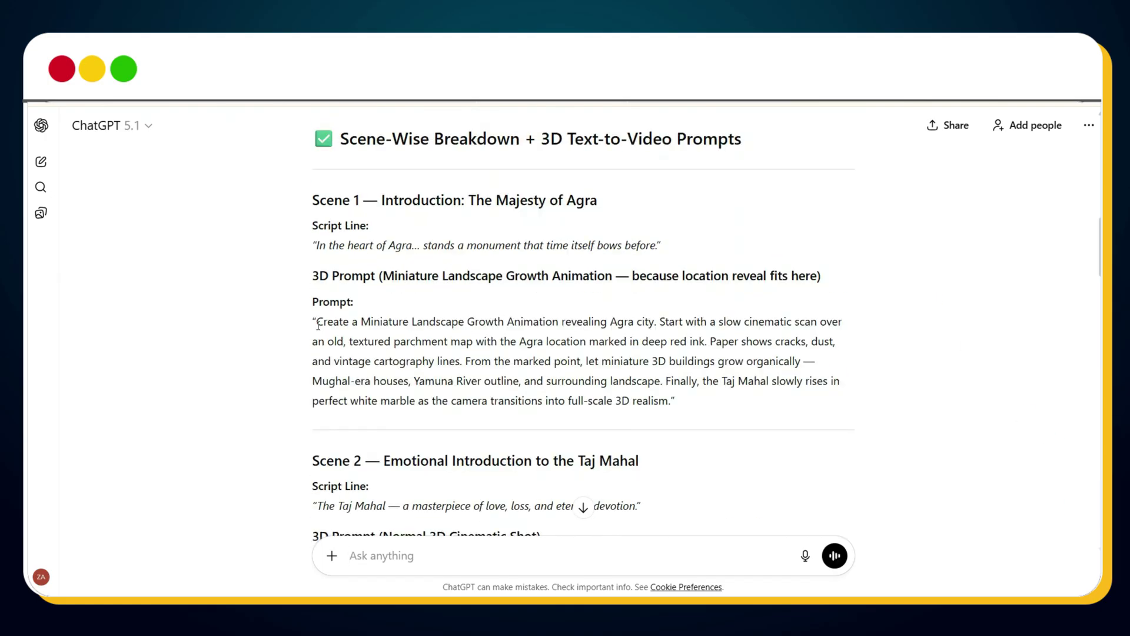
left_click_drag(318, 325, 674, 402)
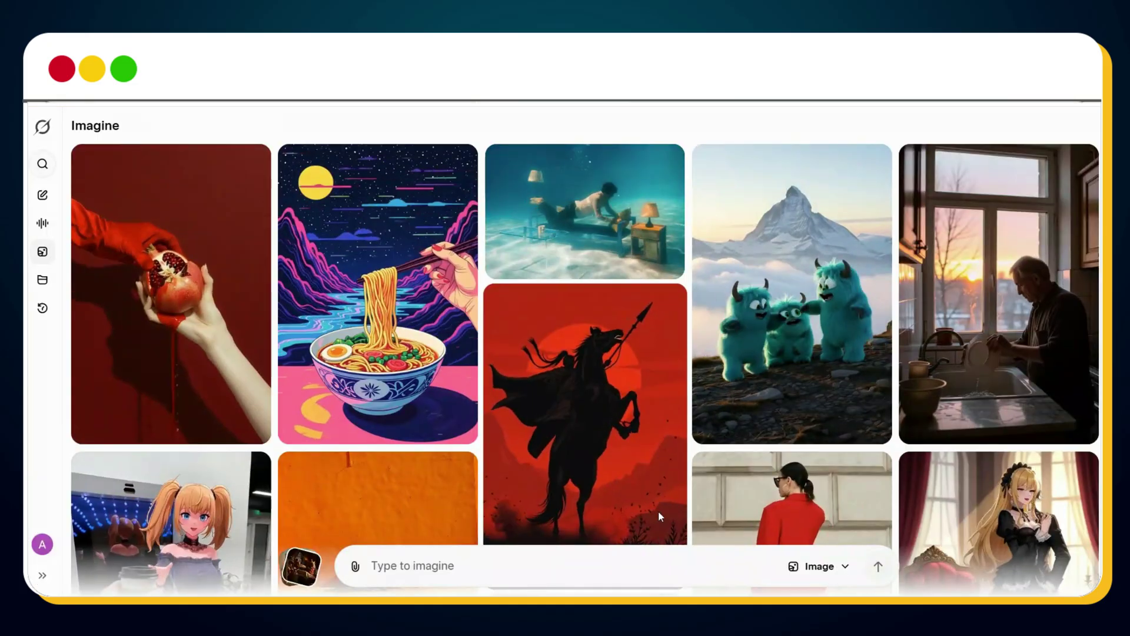
- Switch Grok Imagine to Video mode and submit the pasted Agra miniature-landscape prompt
left_click(824, 574)
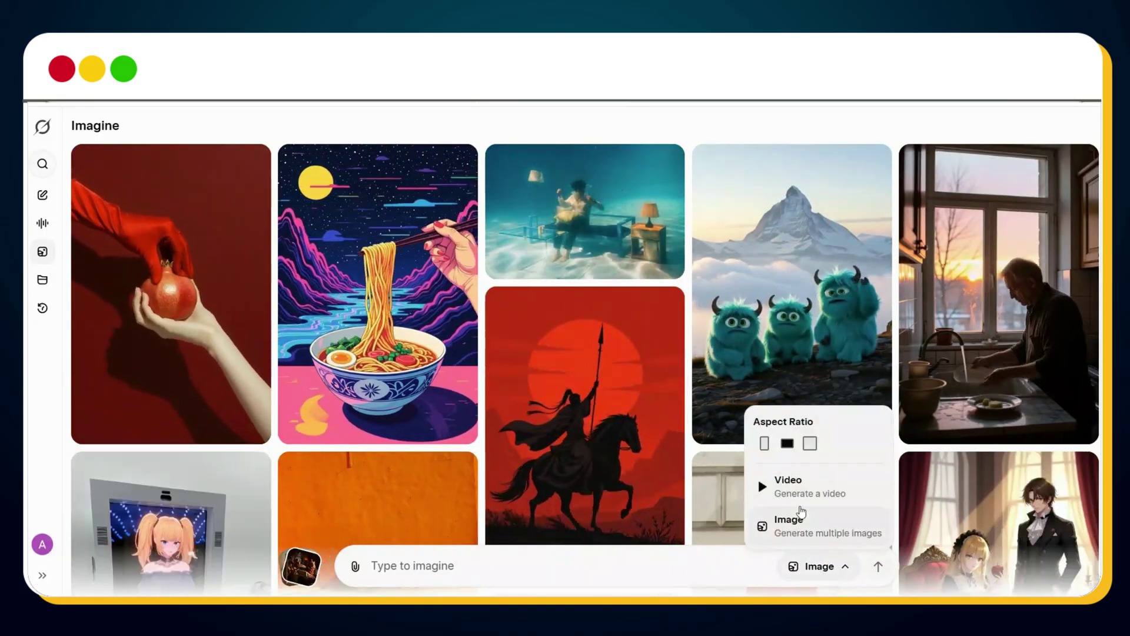
left_click(792, 484)
left_click(815, 564)
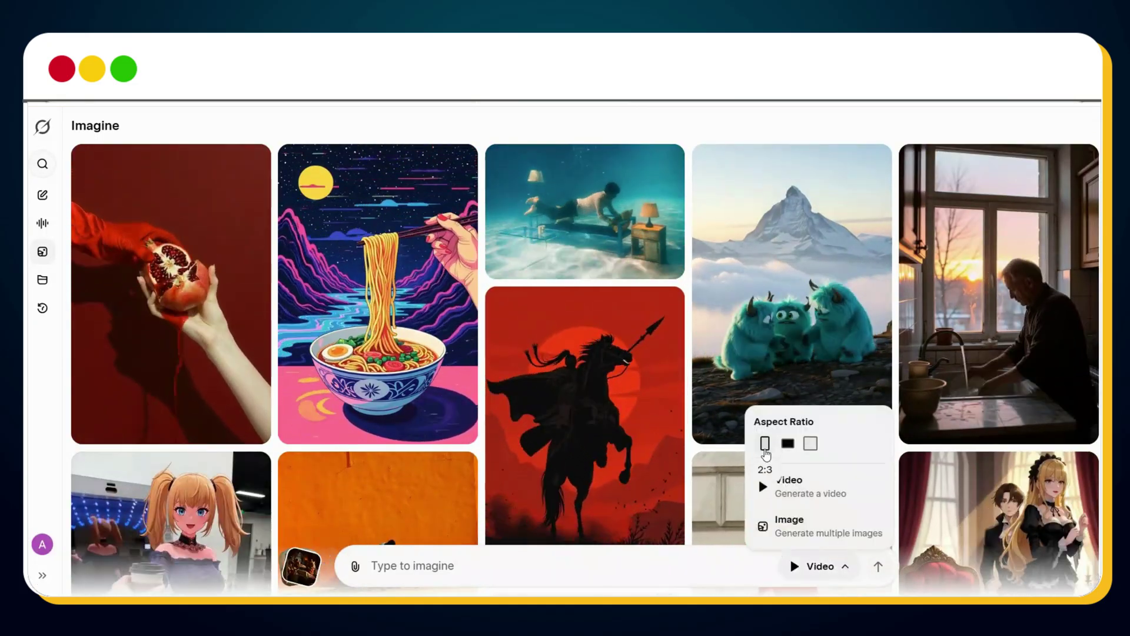
left_click(487, 567)
type("Create a Miniature Landscape Growth Animation revealing Agra city. Start with a slow cinematic zoom over an old, textured parchment map with the Agra location marked in deep red ink. Paper shows cracks, dust, and vintage cartography lines. From the marked point, let miniature 3D buildings grow organically — Mughal-era houses, Yamuna River outline, and surrounding landscape. Finally, the Taj Mahal slowly rises in perfect white marble as the camera transitions into full-scale 3D realism.")
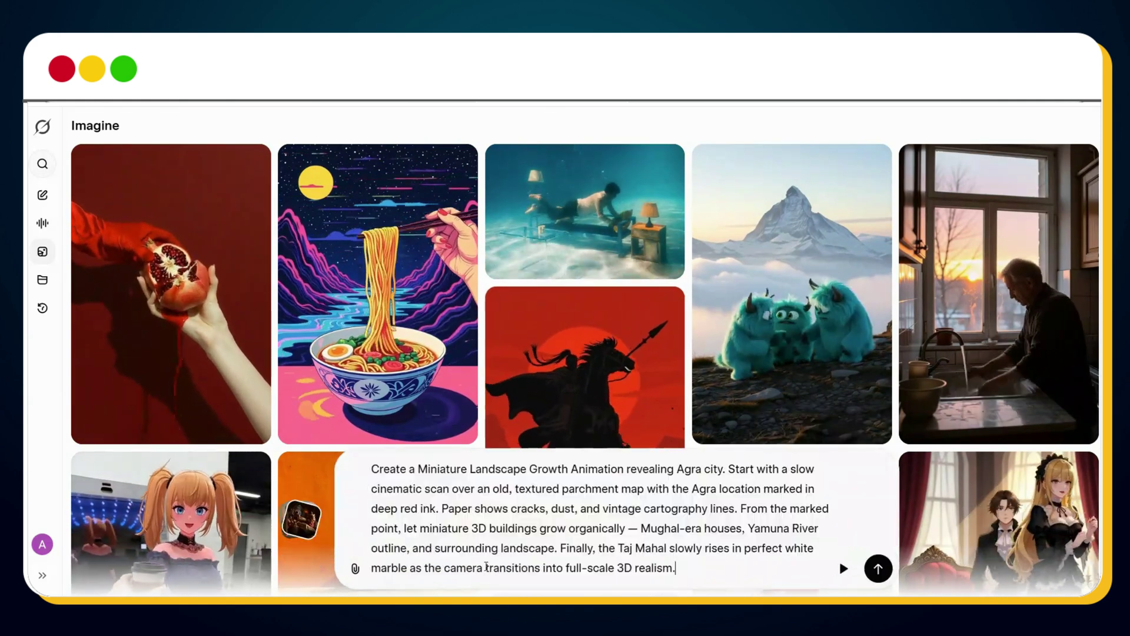
left_click(877, 566)
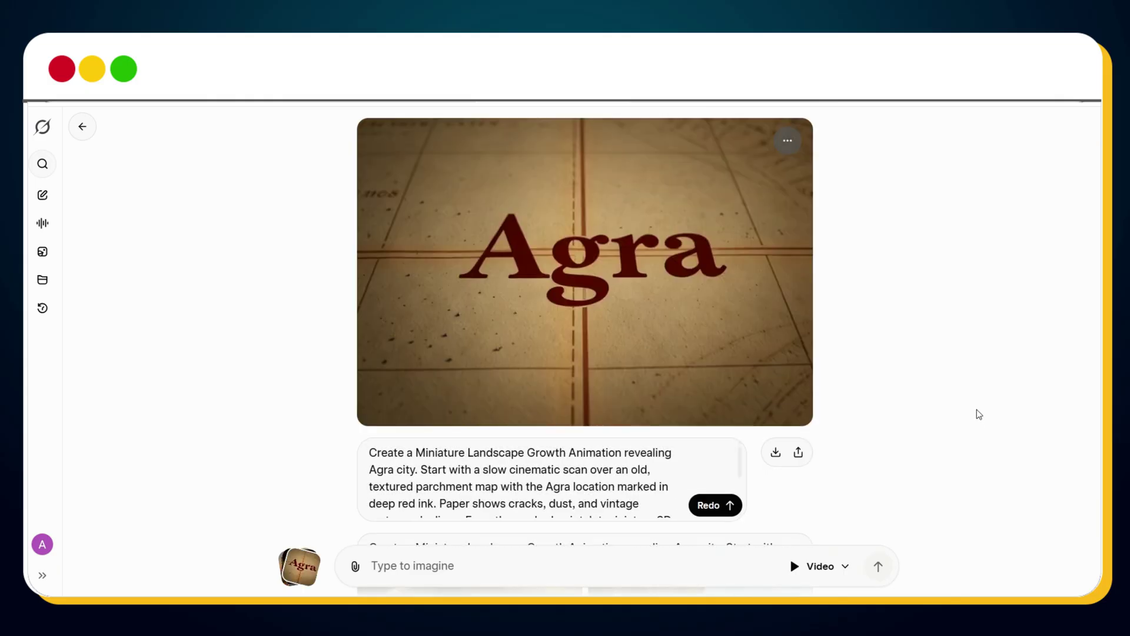
- Download the Agra animation, submit the sunrise Taj Mahal prompt, and open the Mumtaz Mahal clip
left_click(383, 390)
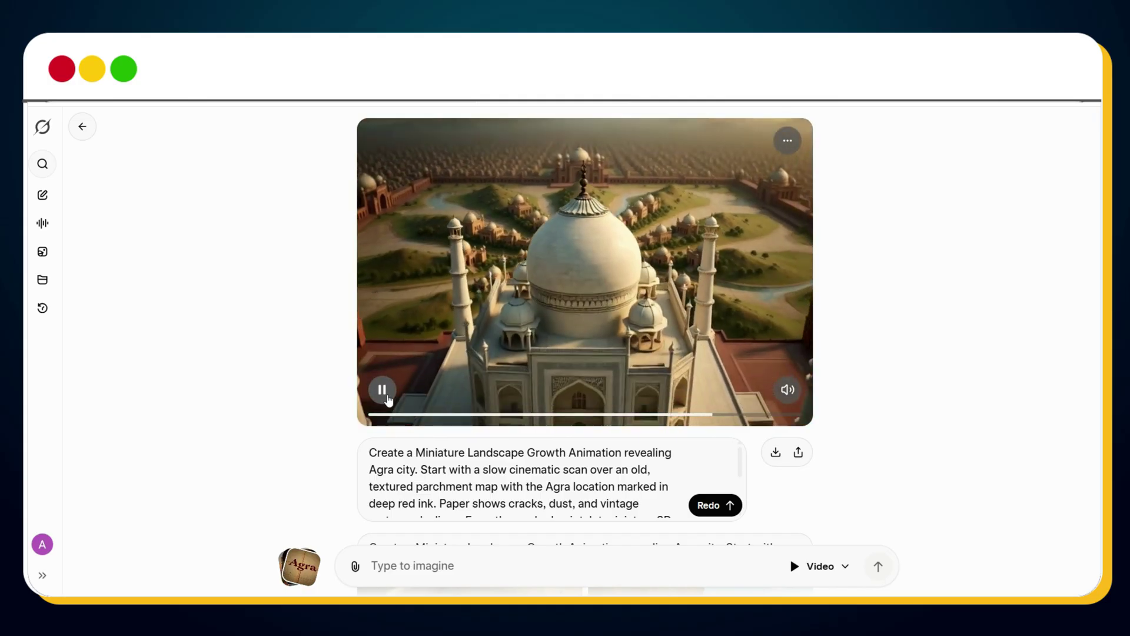
left_click(776, 453)
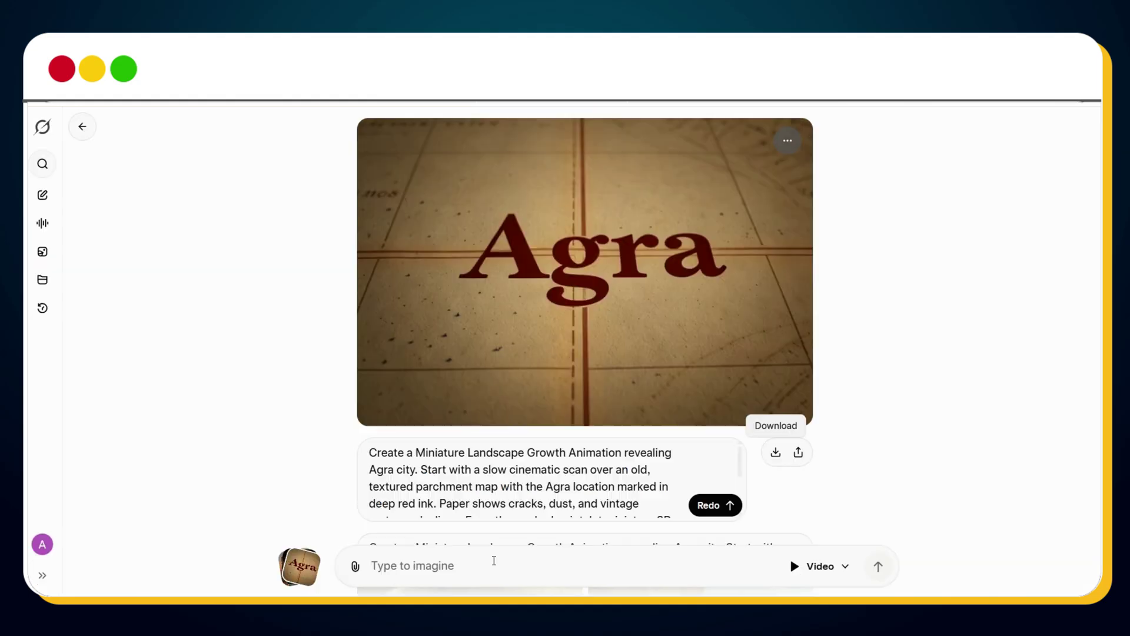
left_click(494, 560)
type("Generate a hyper-realistic 3D cinematic shot of the Taj Mahal at sunrise. Warm golden light reflects off white marble. Slow dolly-in camera movement, highlighting the symmetry, central dome, and reflecting pool. Soft mist drifts above the gardens, creating an emotional, poetic atmosphere.")
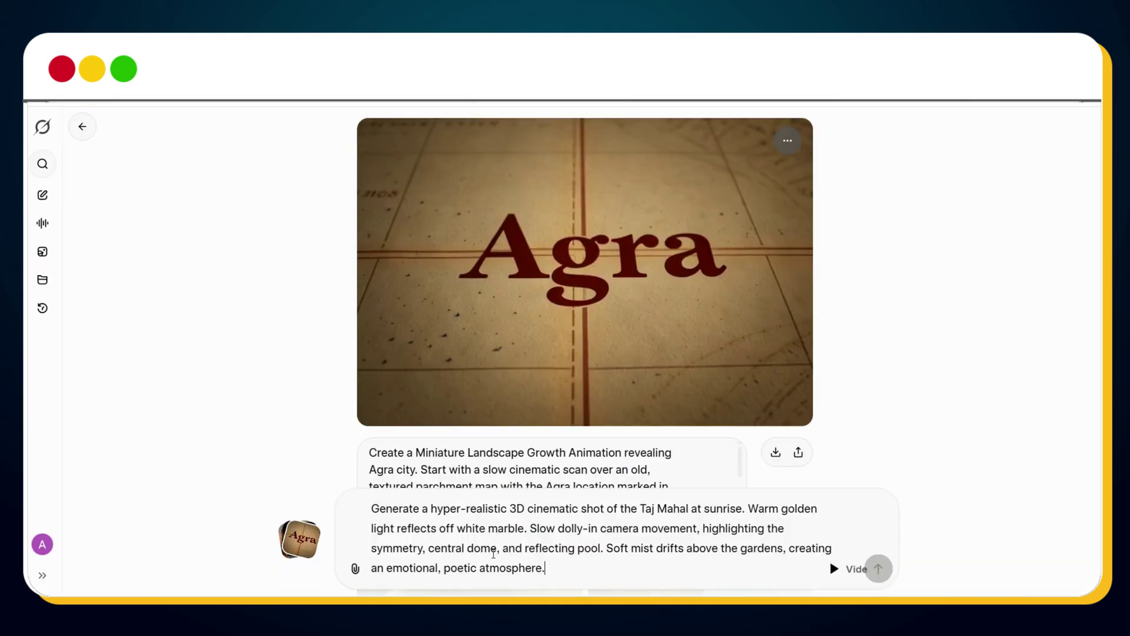
key("Return")
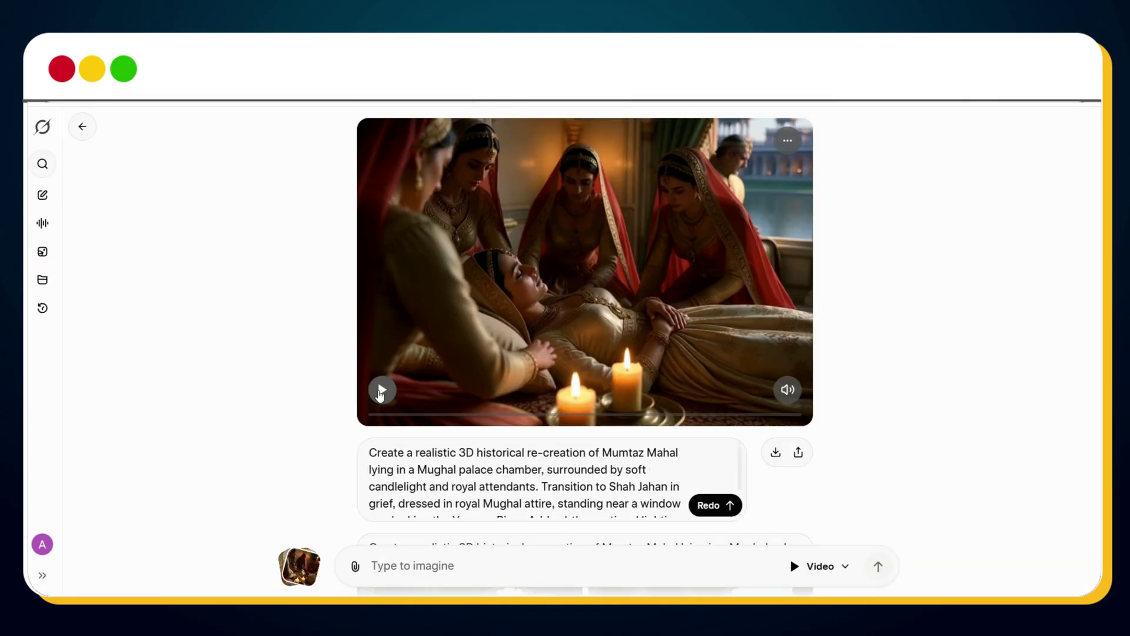
left_click(381, 391)
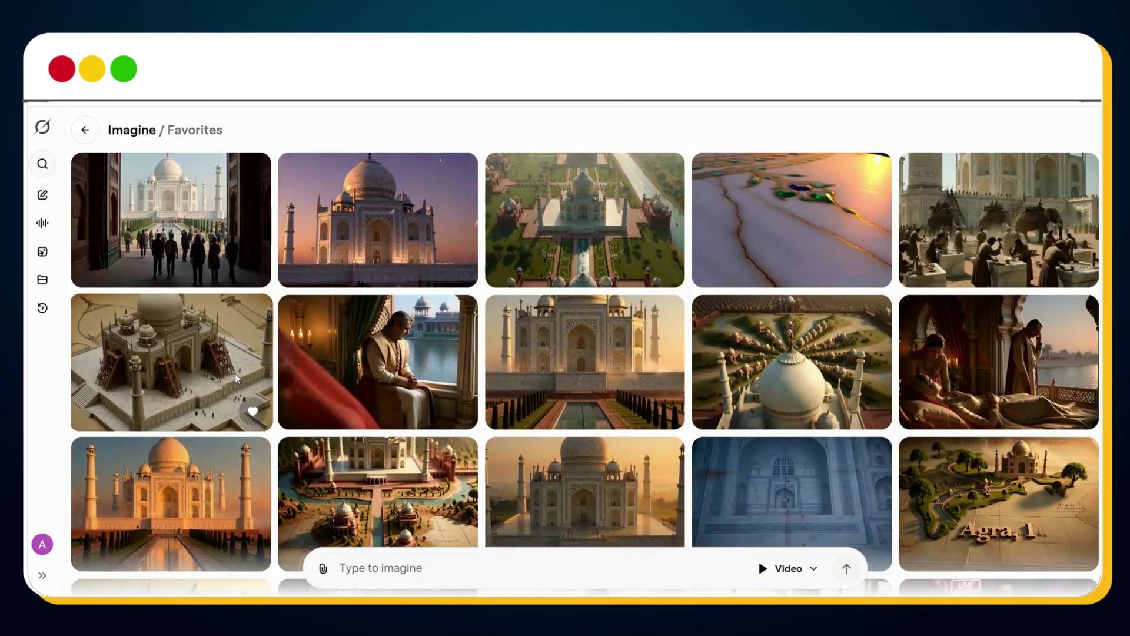
- On openai.fm, replace the sample with the Taj Mahal script and play it in Ash voice, True Crime Buff vibe
type("openai.fm")
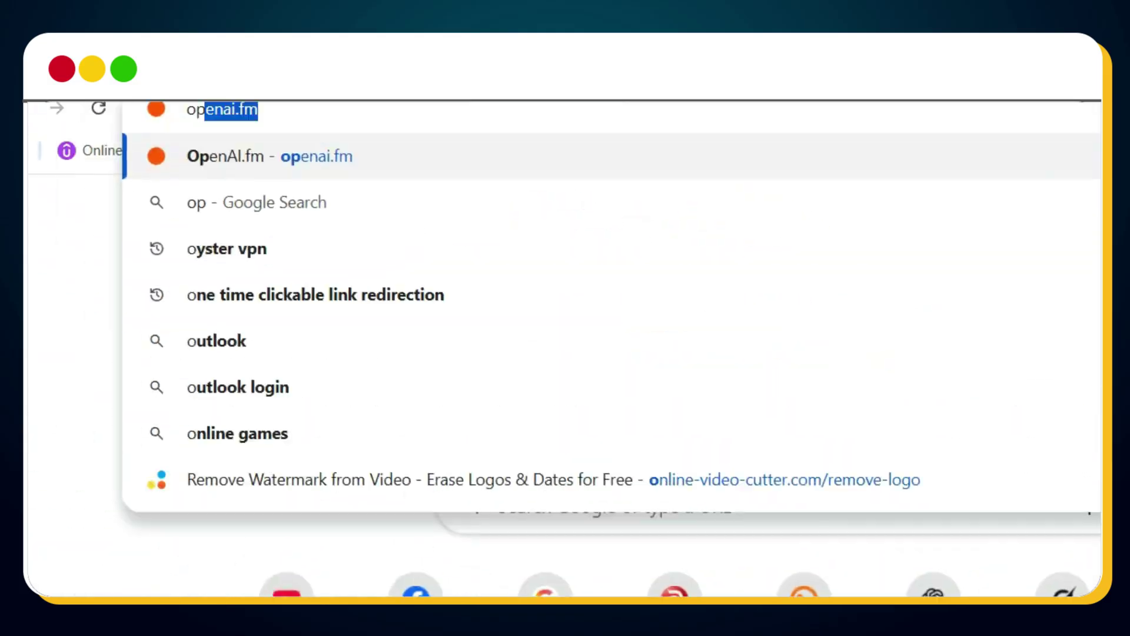
key("Return")
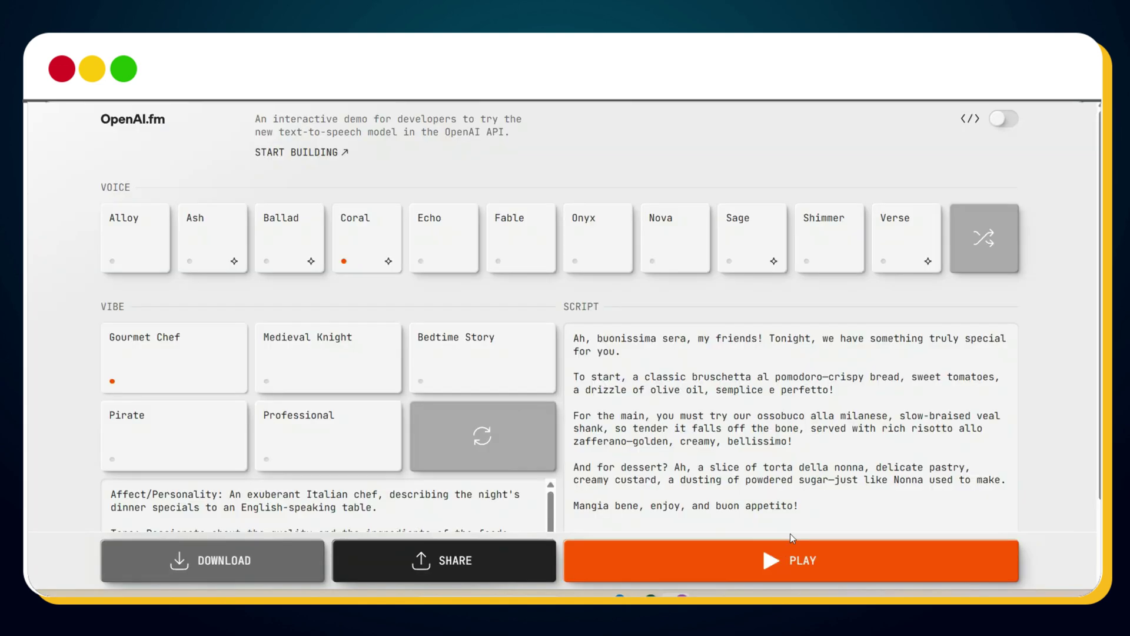
key("ctrl+a")
key("ctrl+v")
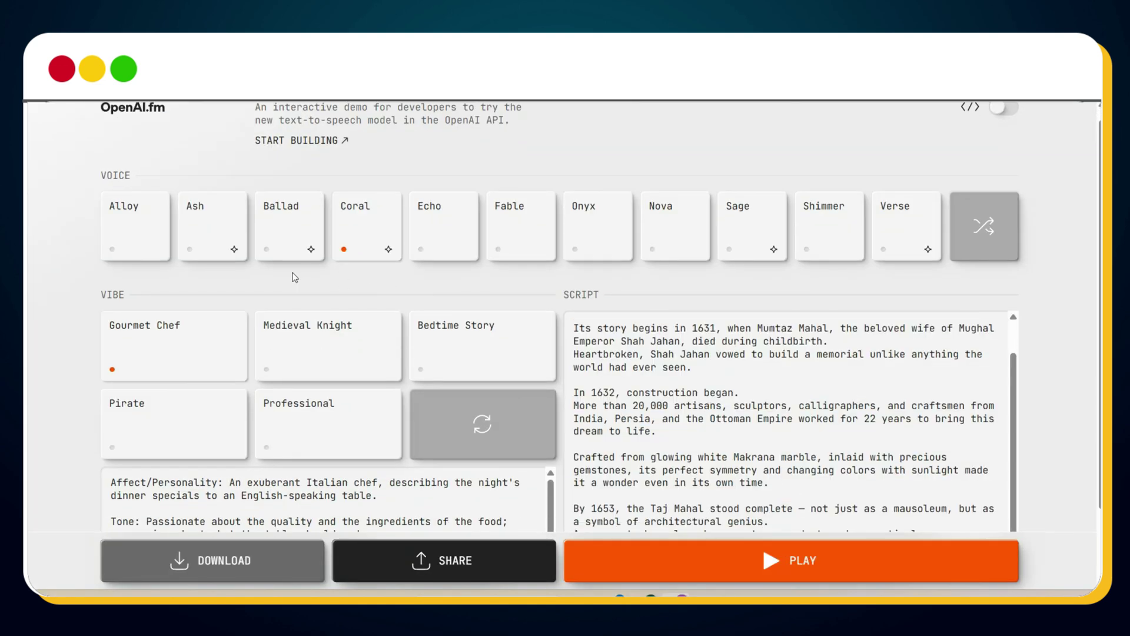
left_click(214, 229)
left_click(489, 441)
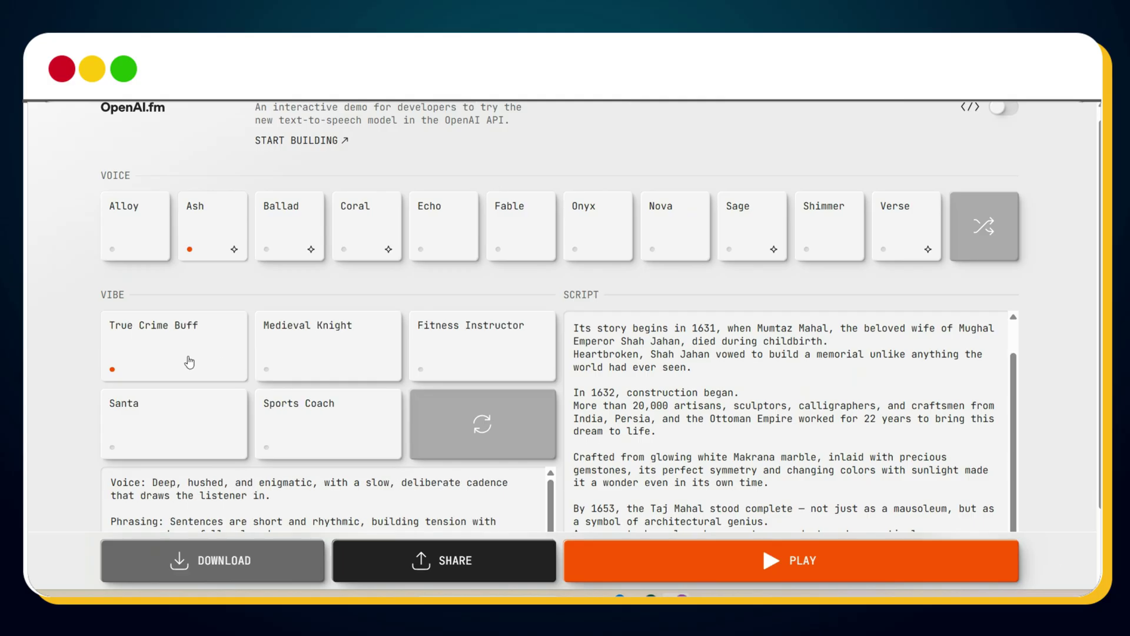
left_click(730, 557)
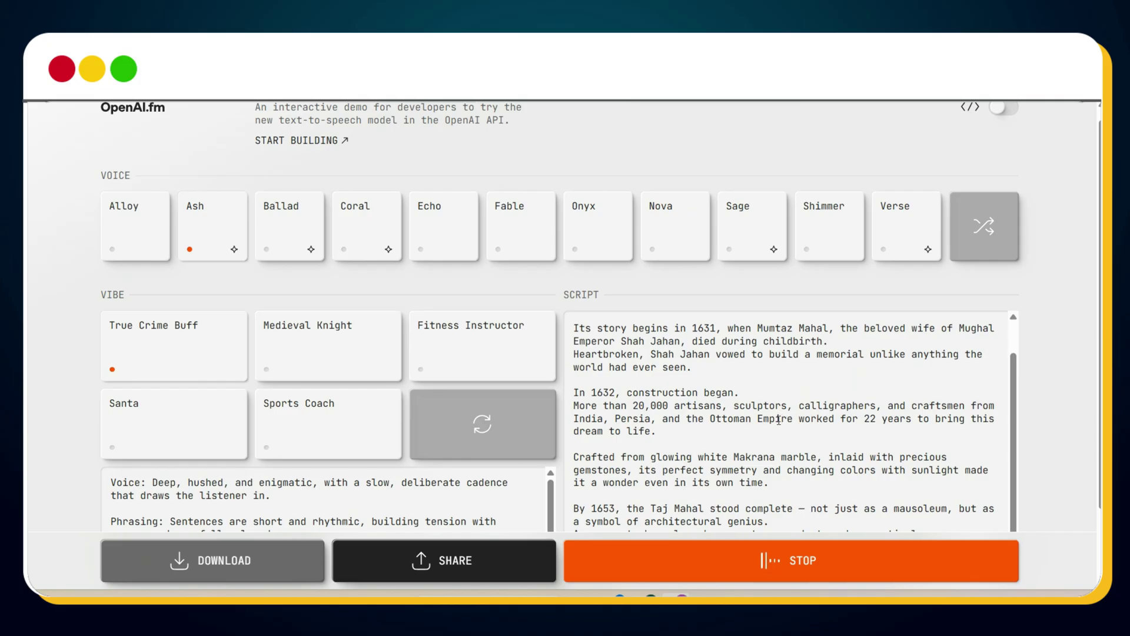
scroll(772, 432, "up", 2)
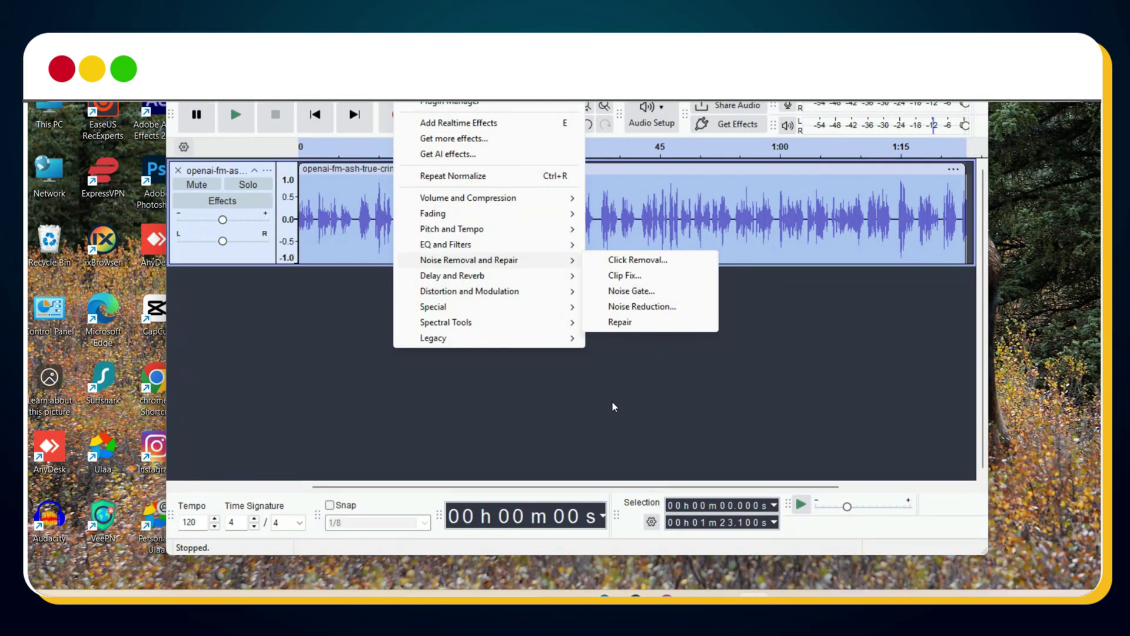
- Apply the Filter Curve EQ 'Low rolloff for speech' preset to the voiceover
mouse_move(446, 244)
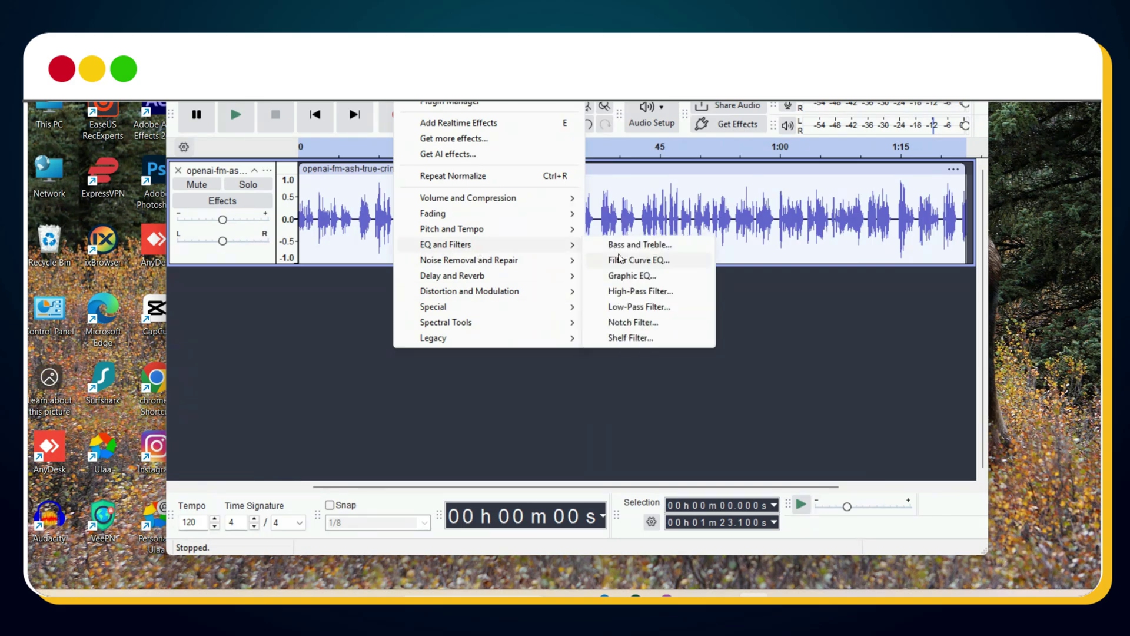
left_click(630, 260)
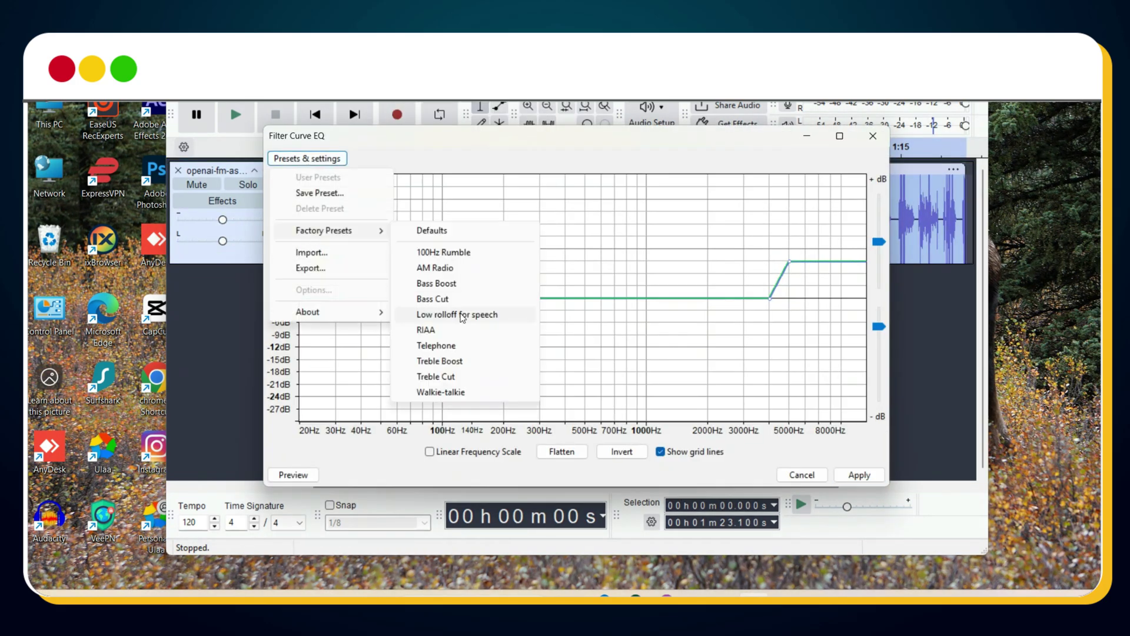
left_click(465, 315)
left_click(856, 474)
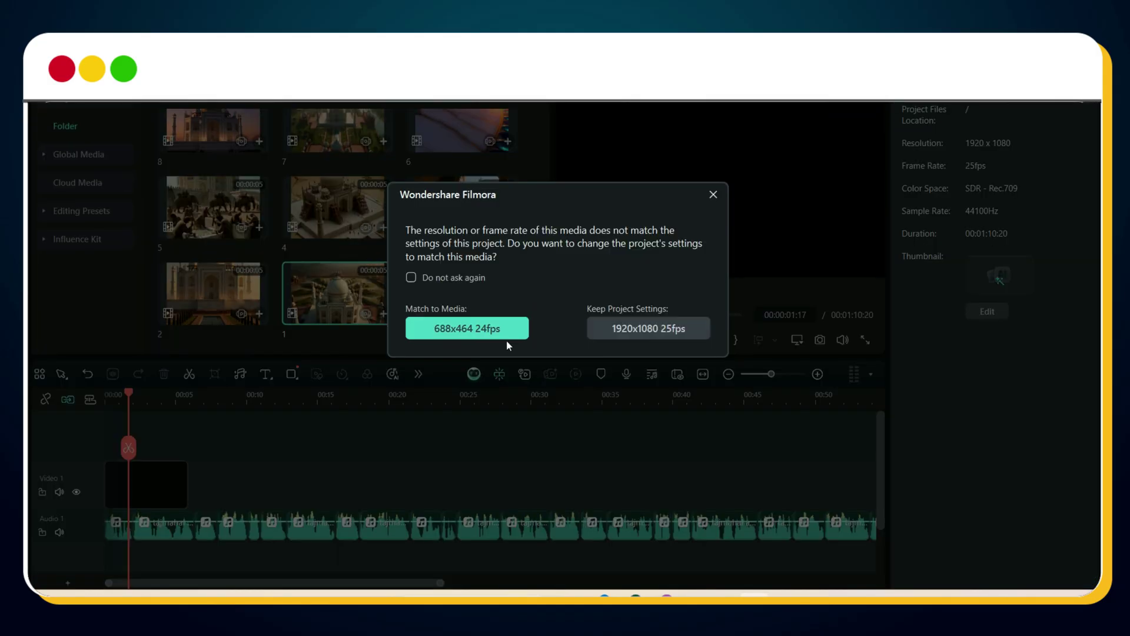
- Drag the numbered scene clips in order onto Filmora's Video 1 track
left_click(501, 330)
left_click_drag(213, 292, 237, 493)
left_click(651, 327)
left_click_drag(462, 207, 318, 494)
left_click_drag(339, 207, 400, 494)
left_click_drag(213, 207, 465, 496)
left_click_drag(462, 130, 565, 497)
left_click_drag(338, 129, 648, 495)
left_click_drag(213, 129, 730, 495)
scroll(485, 295, "up", 3)
left_click_drag(462, 168, 797, 480)
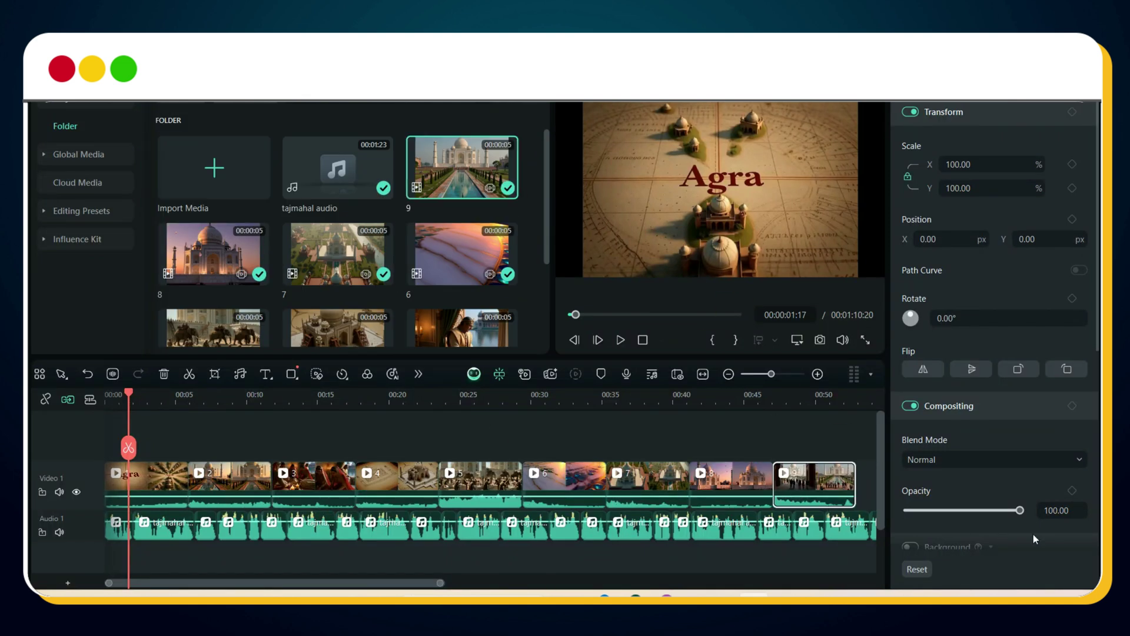
- Select all Video 1 clips from the Agra clip onward and edit their Scale in the Video Transform panel
left_click(162, 498)
left_click(777, 493, "shift")
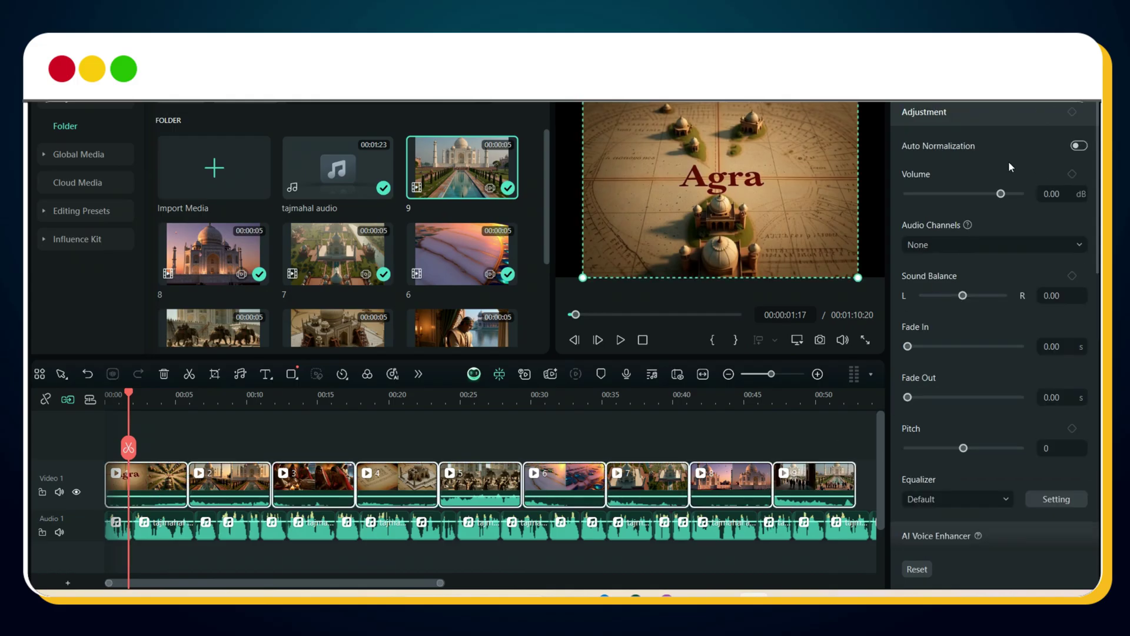
left_click(921, 91)
left_click(1004, 163)
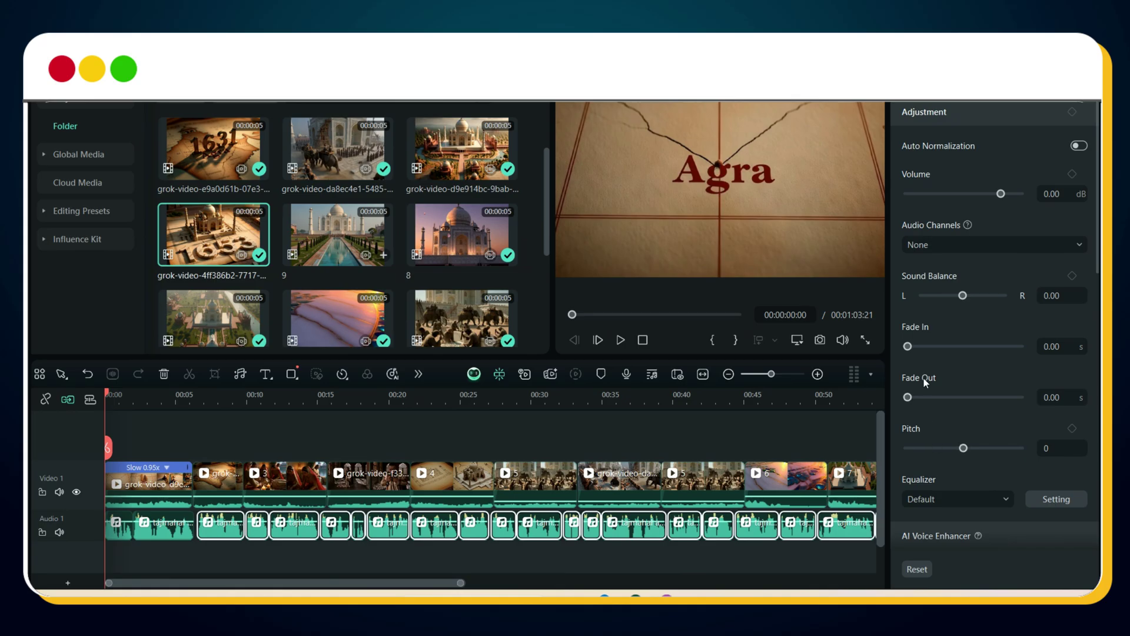
- Play the finished Taj Mahal documentary from the start in the preview window
left_click(621, 340)
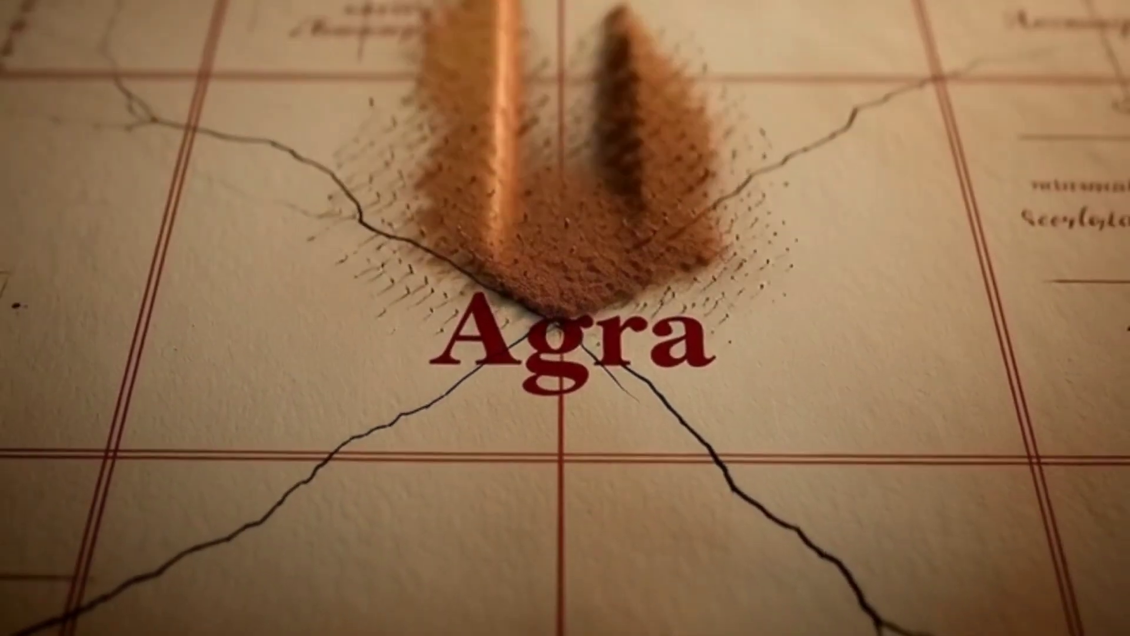